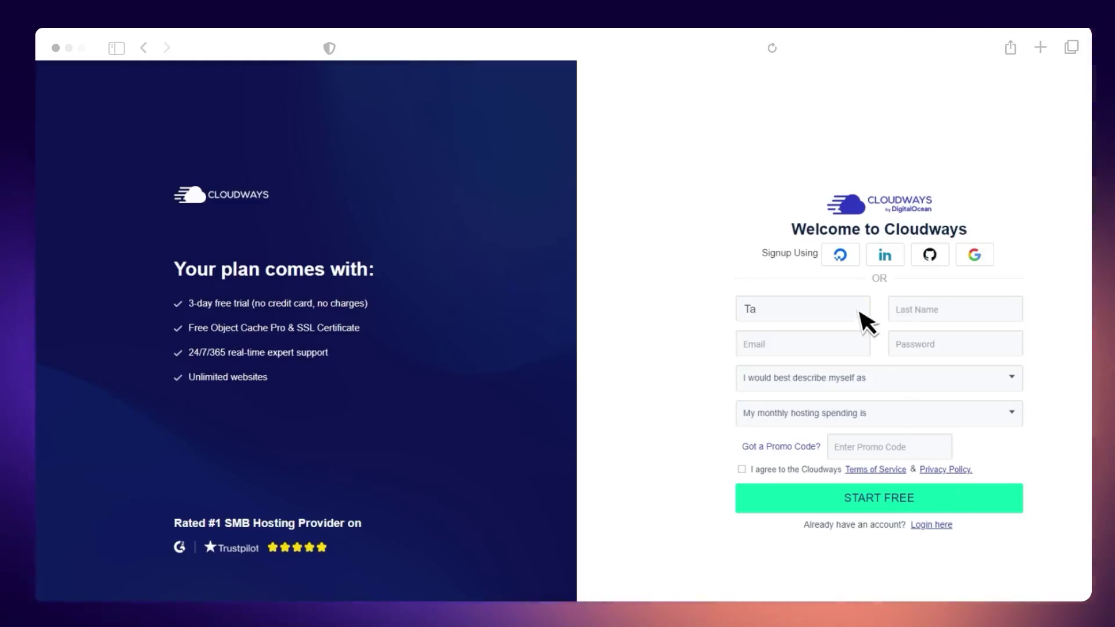
Step: Enter the name, e-mail address and password for the new Cloudways account
type("aba")
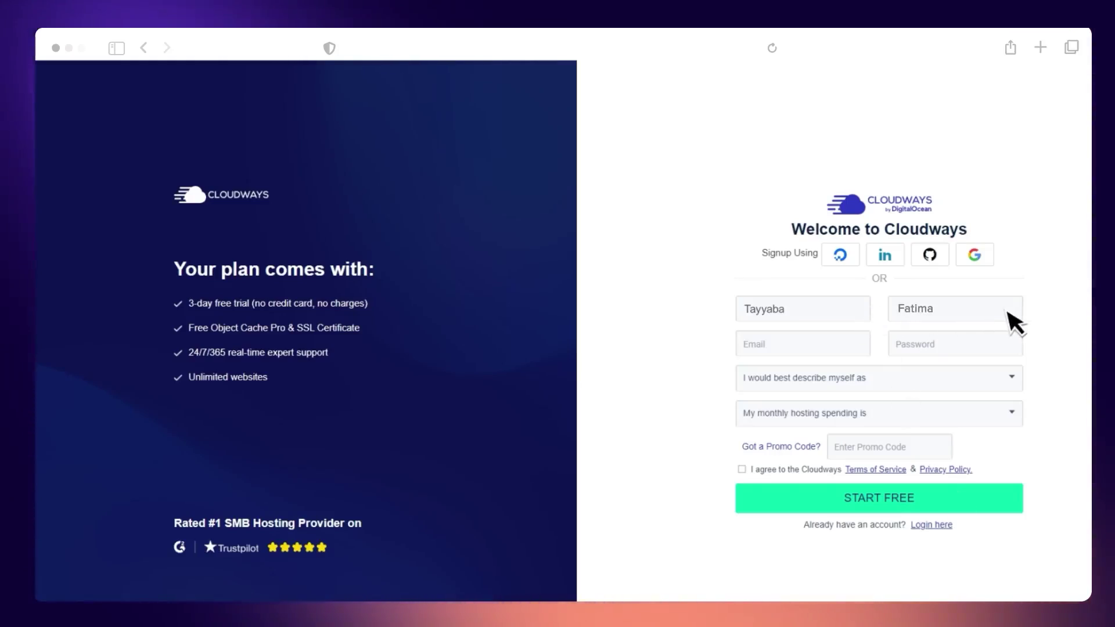
left_click(865, 348)
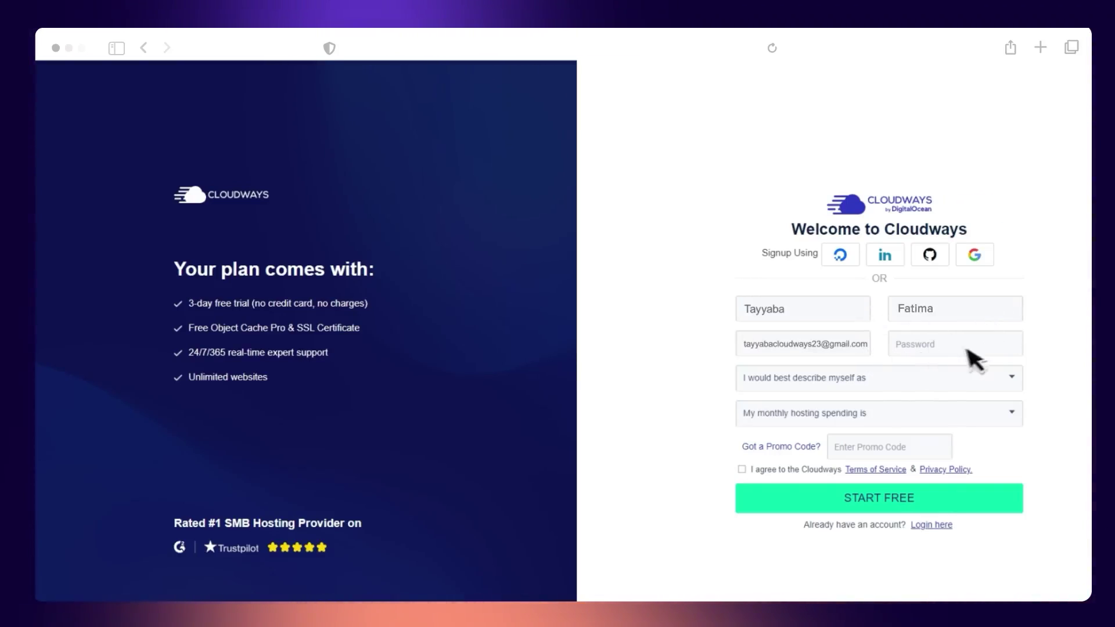
left_click(1017, 348)
type("*************")
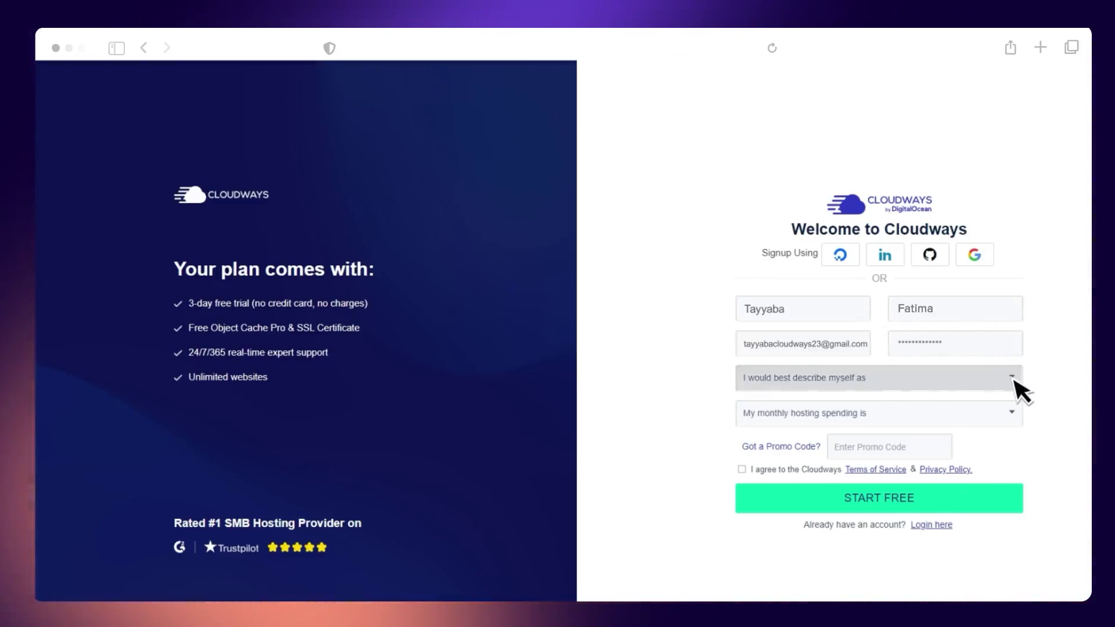
Step: Describe yourself as a Digital Agency spending $0 - $50 (USD) a month
left_click(1011, 379)
left_click(953, 407)
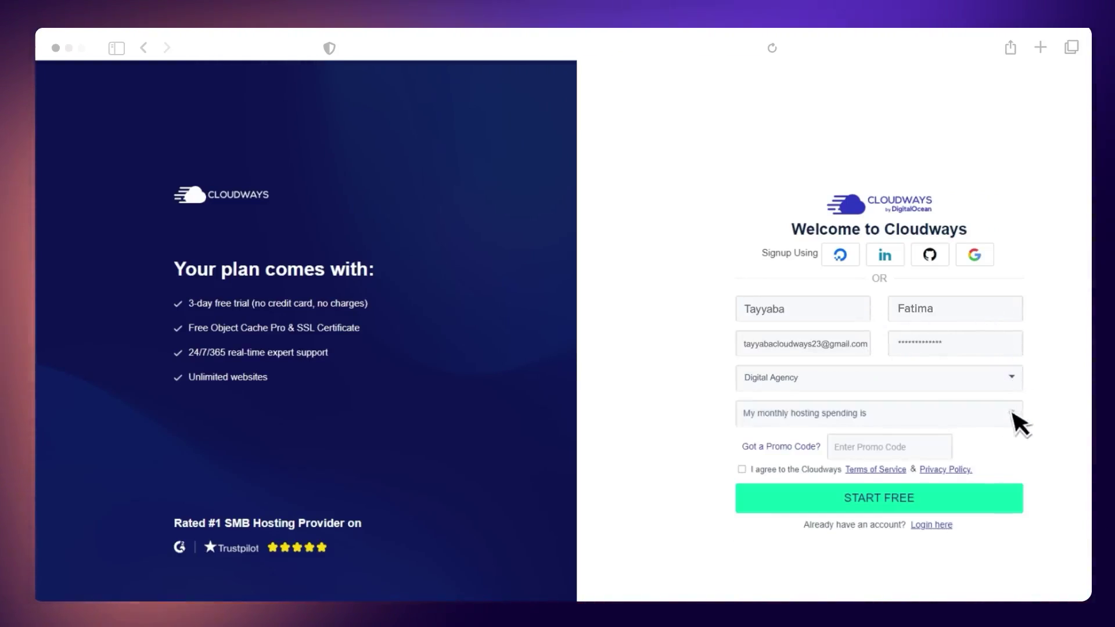
left_click(1014, 413)
left_click(957, 447)
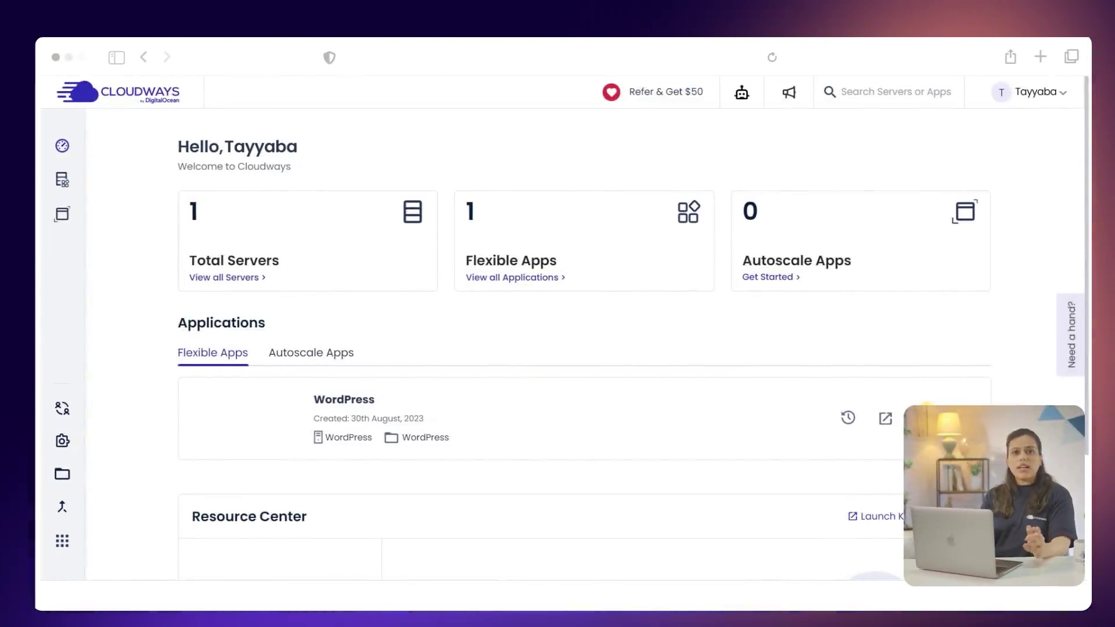
Step: Start a new server with WordPress Version 6.2.2 as the application
left_click(241, 279)
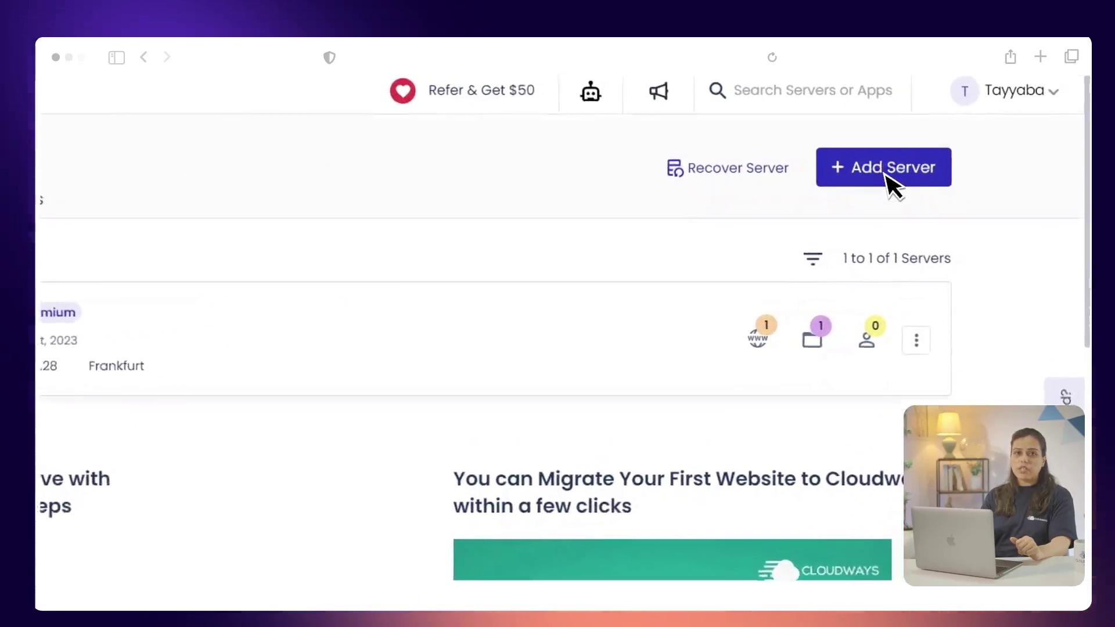
left_click(874, 174)
left_click(368, 246)
scroll(340, 317, "up", 2)
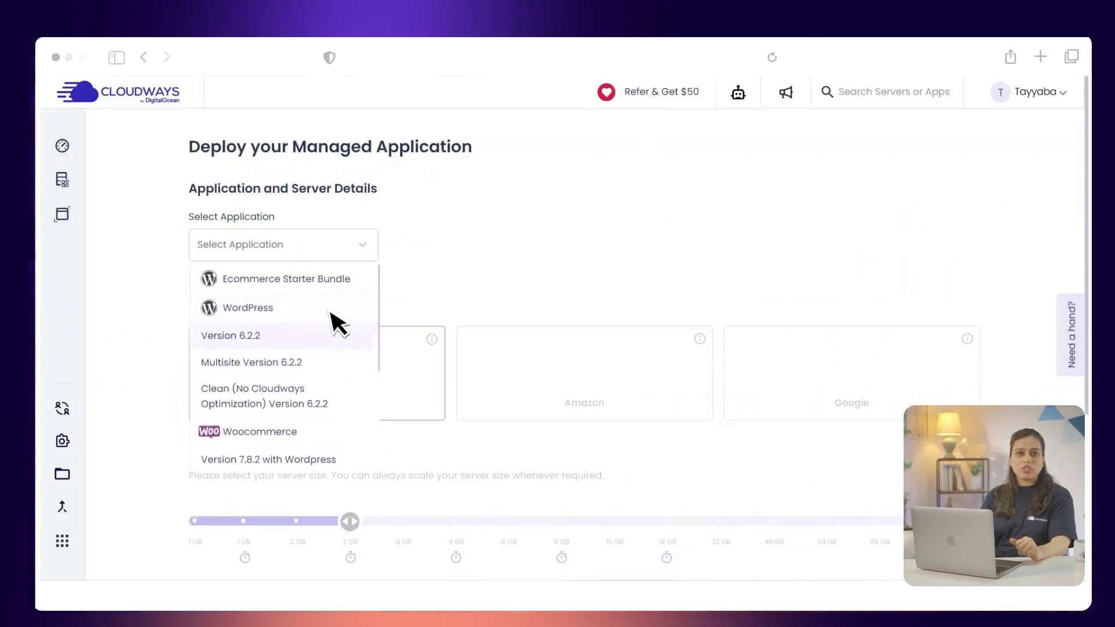
left_click(320, 337)
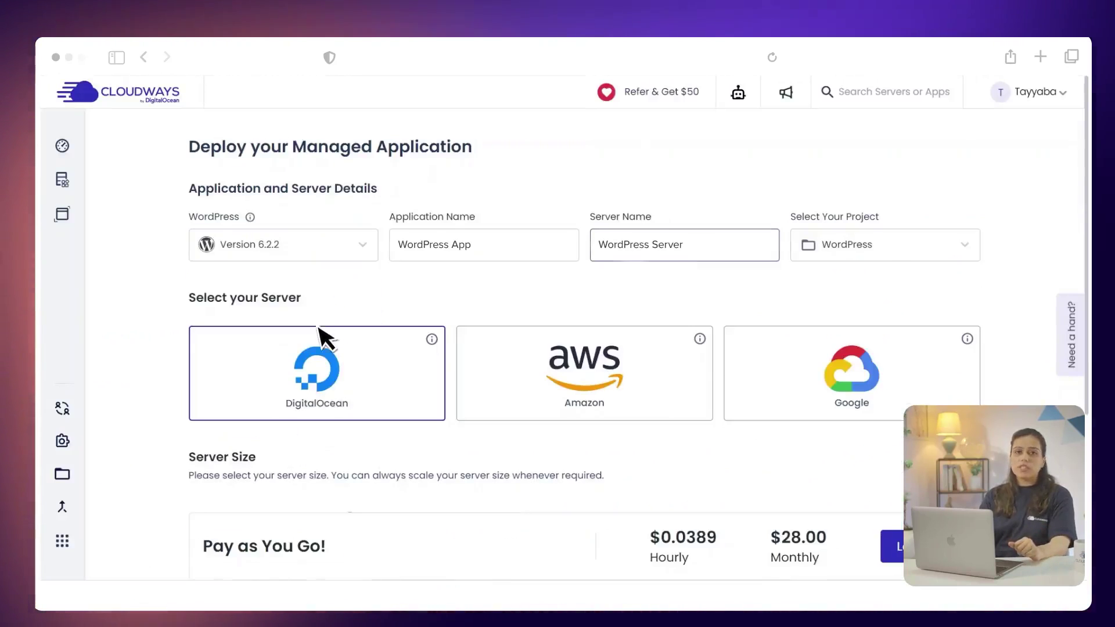
Step: Launch it as a 4 GB DigitalOcean server in San Francisco
left_click(322, 363)
scroll(349, 385, "down", 3)
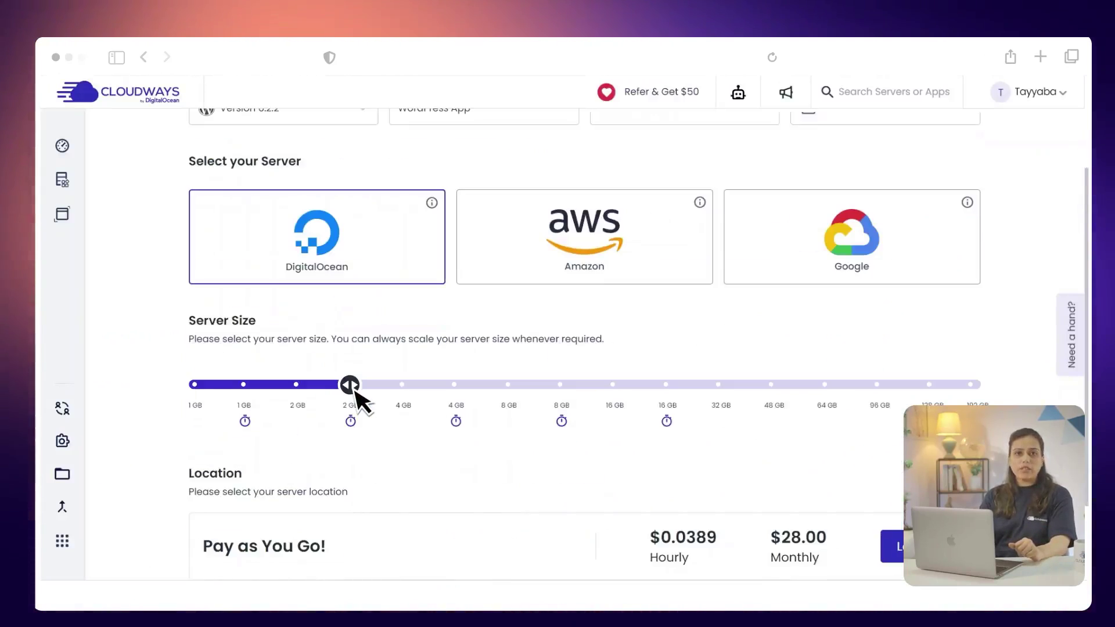
left_click_drag(443, 394, 464, 392)
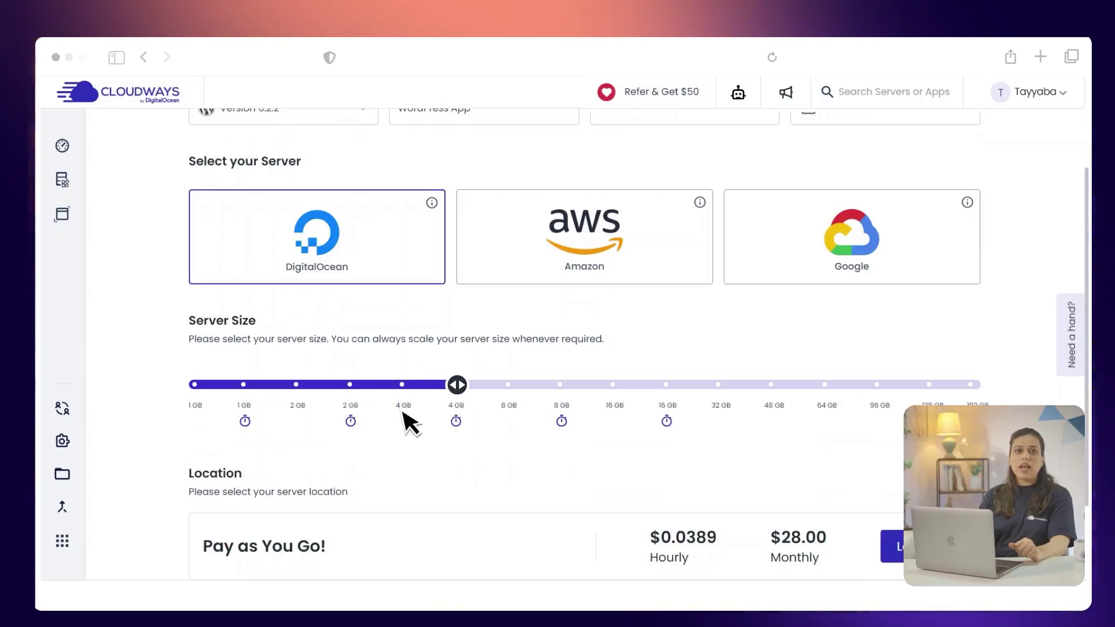
scroll(411, 424, "down", 2)
left_click(377, 430)
left_click(375, 356)
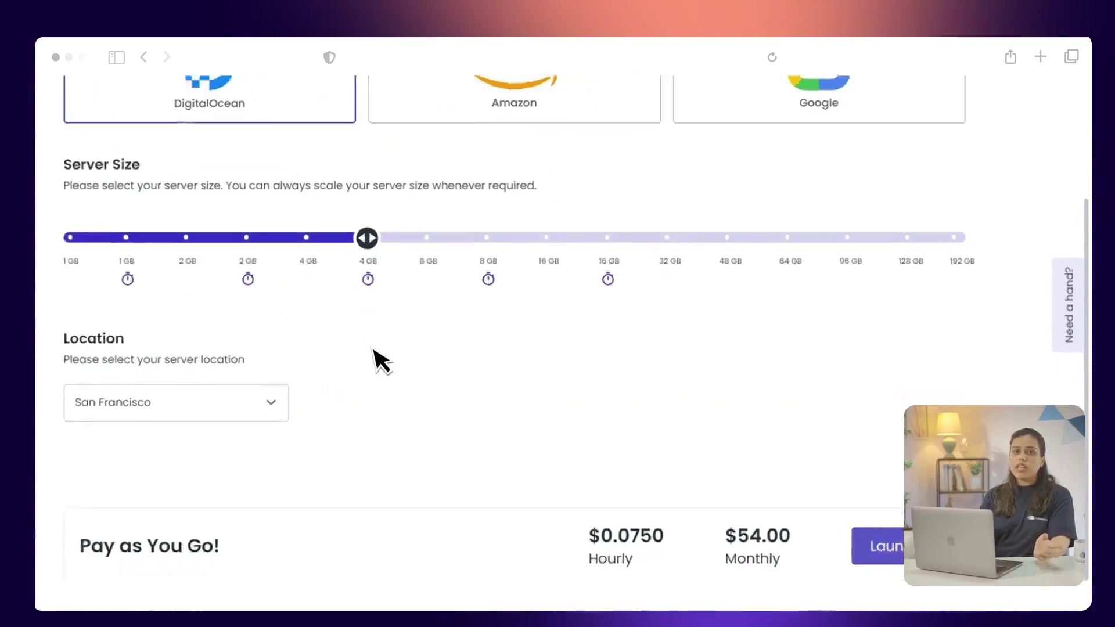
left_click(716, 546)
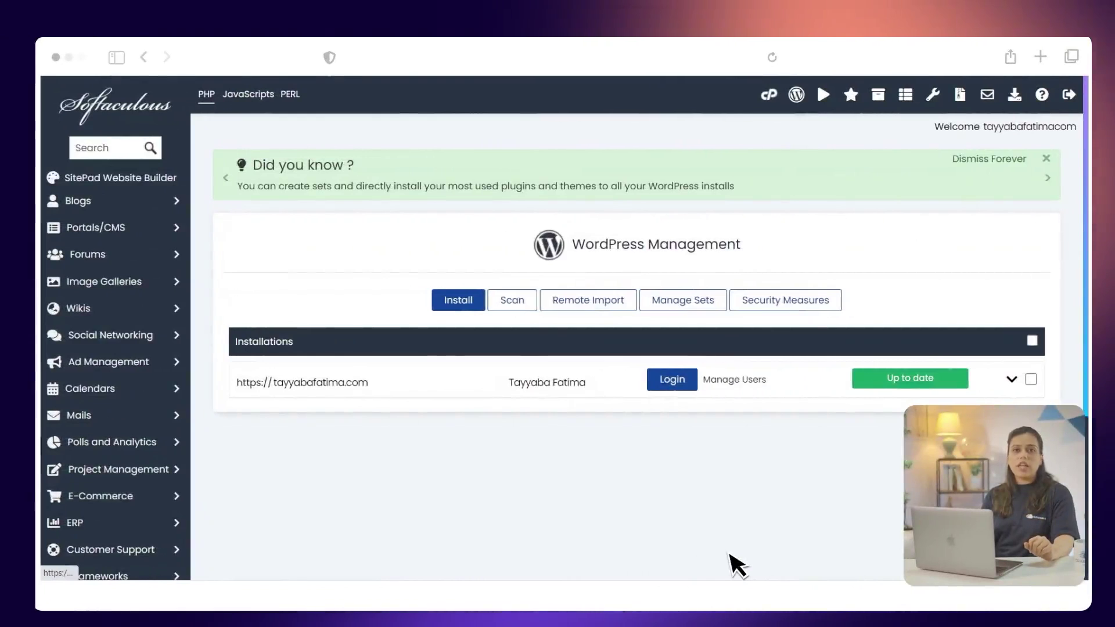
Step: Log in to WordPress, activate Cloudways WordPress Migrator and open its Cloudways Migrate page
left_click(674, 380)
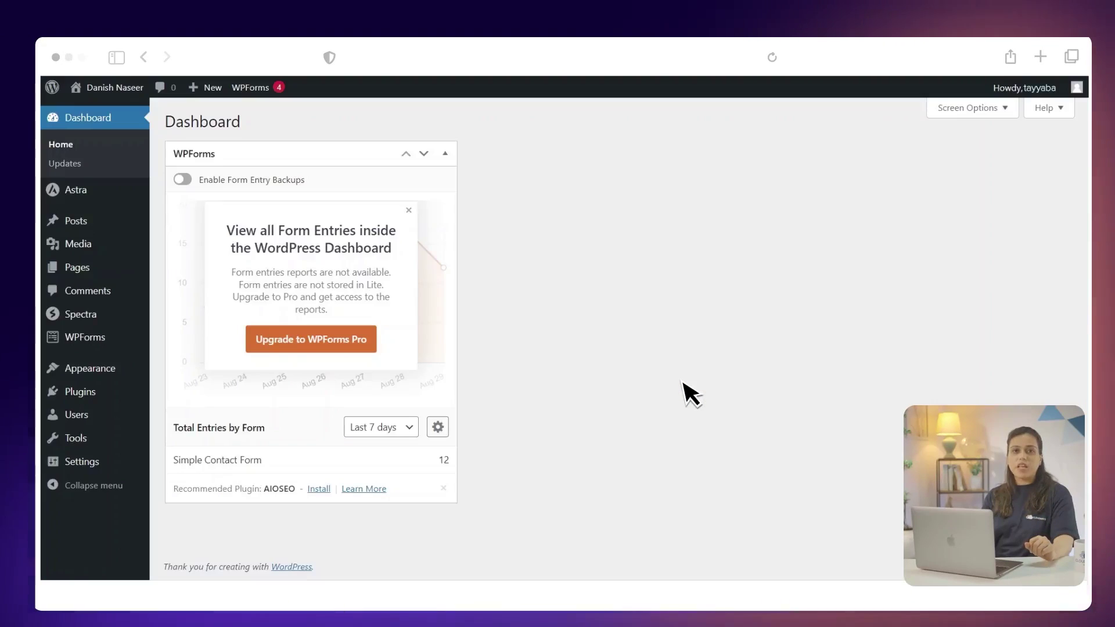
mouse_move(93, 394)
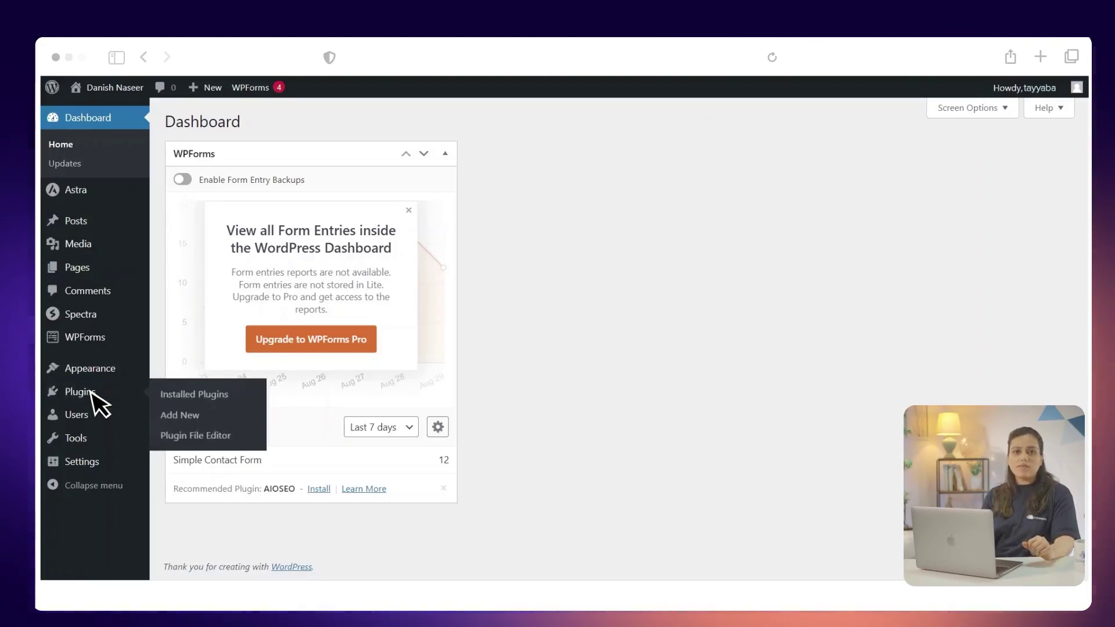
left_click(191, 415)
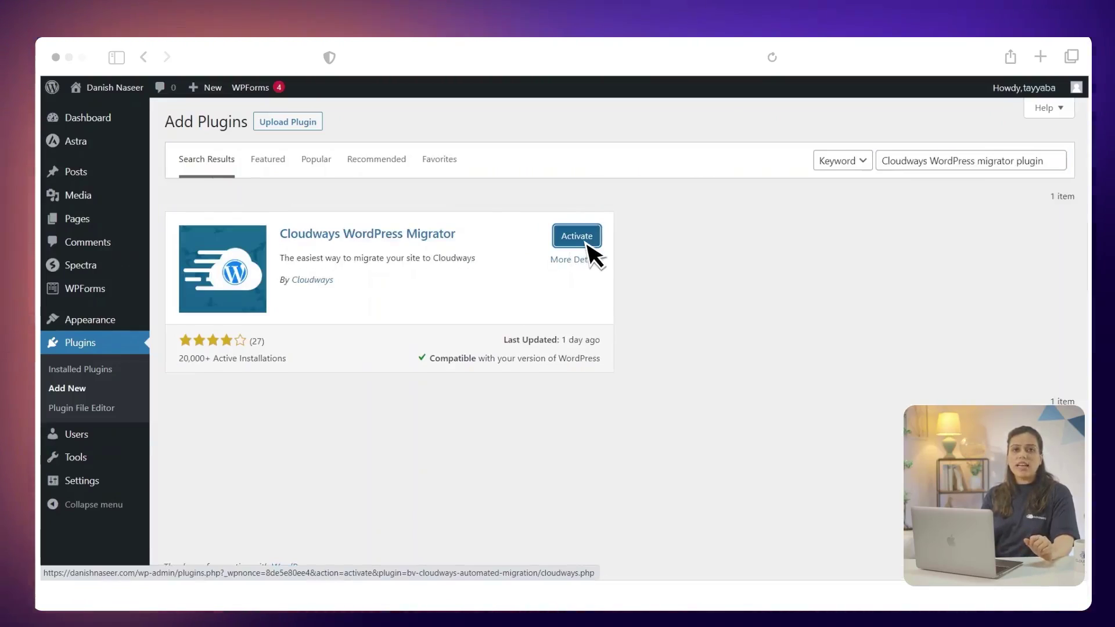
left_click(585, 242)
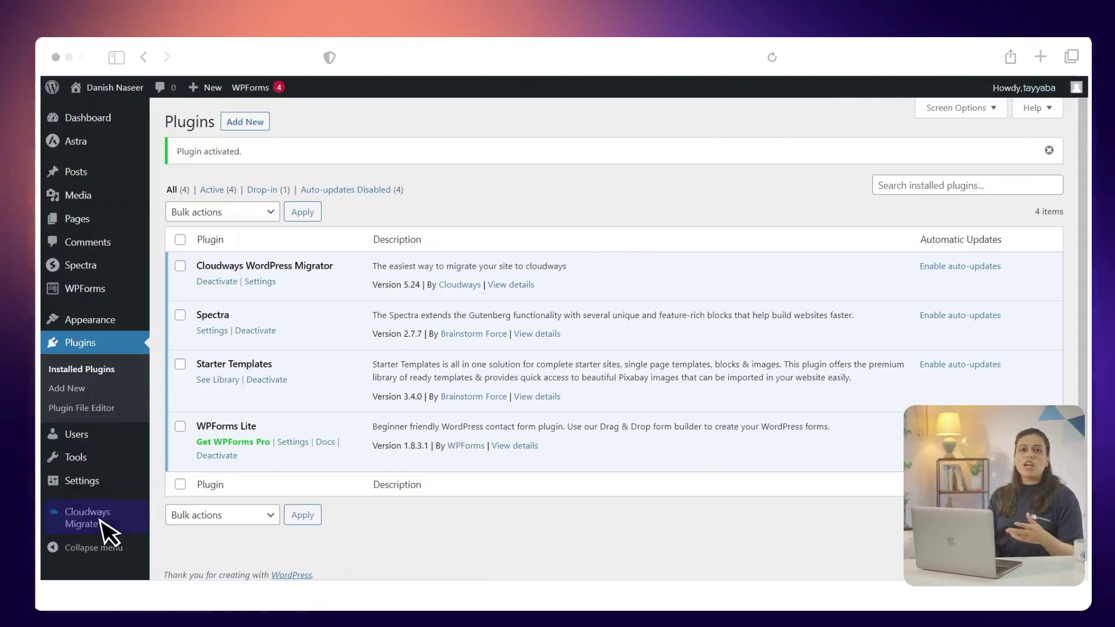
left_click(87, 518)
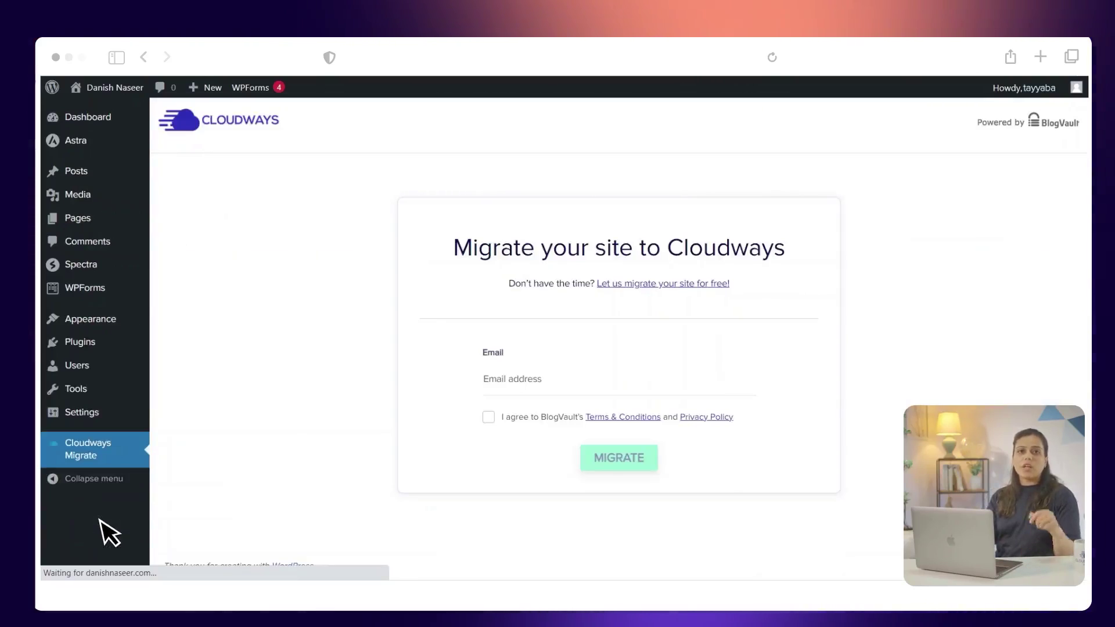
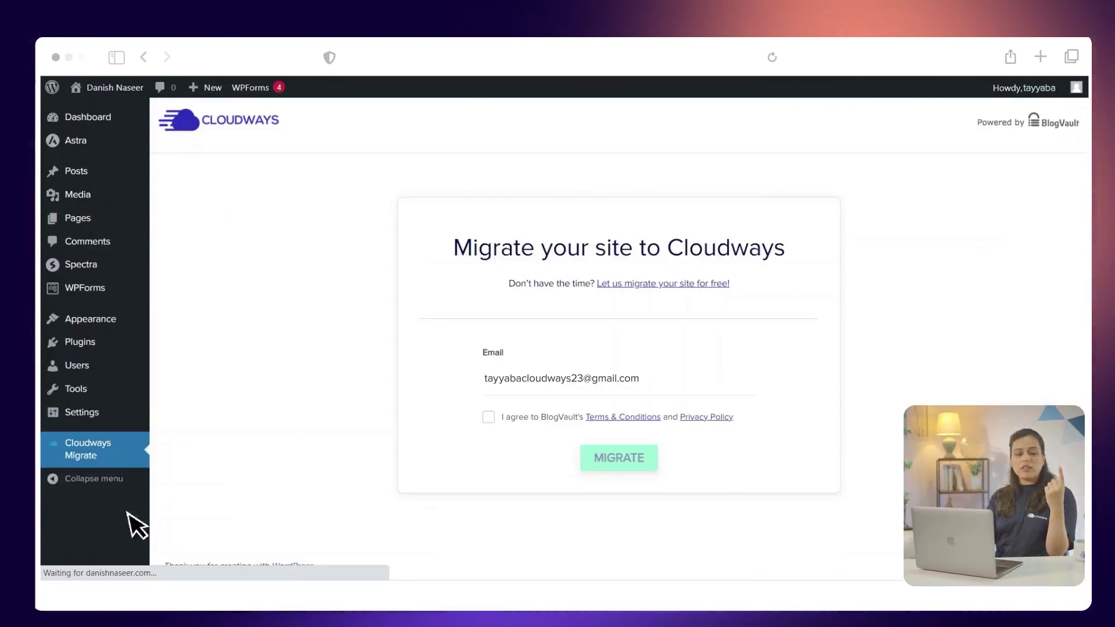
Step: Enter the account e-mail and accept BlogVault's terms and privacy policy
left_click(490, 418)
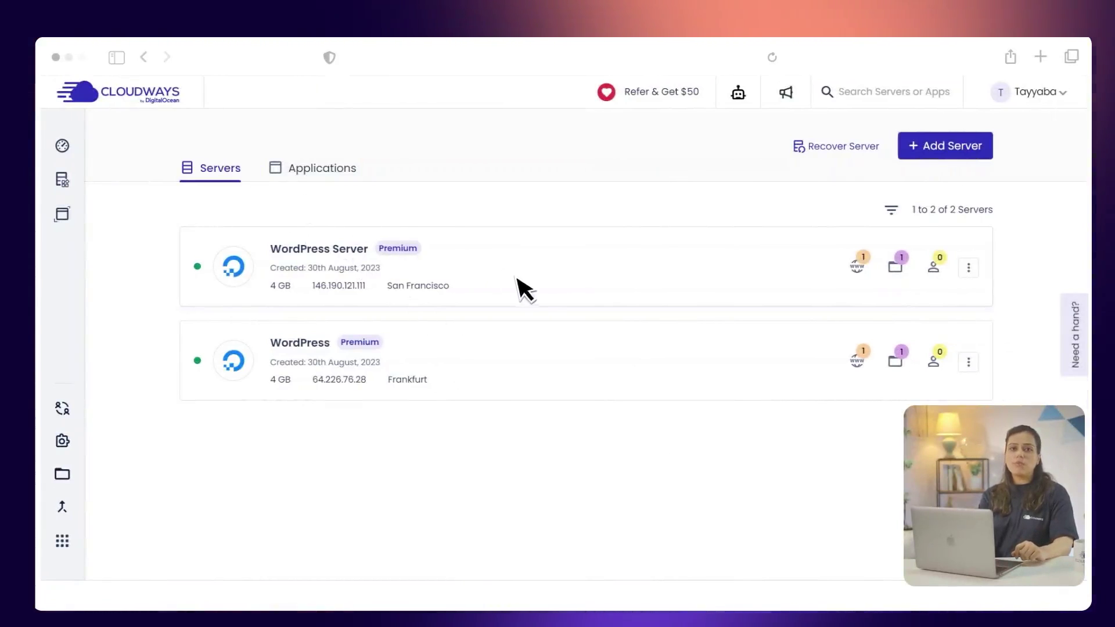
Step: Get the new WordPress app's site URL and server IP 146.190.121.111 from its access details
left_click(551, 298)
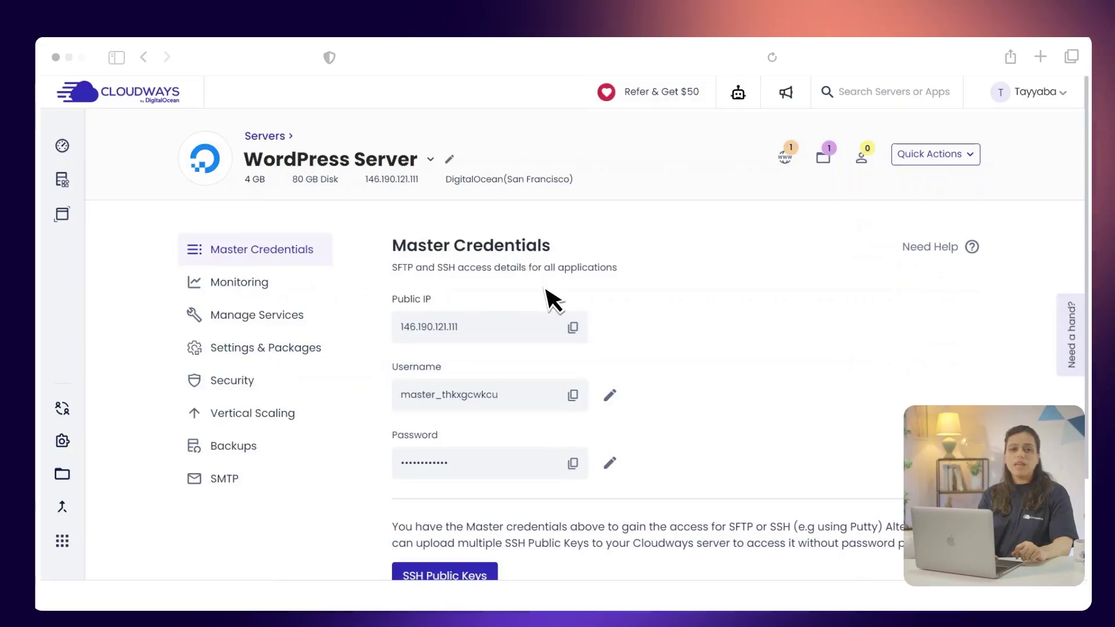
left_click(784, 167)
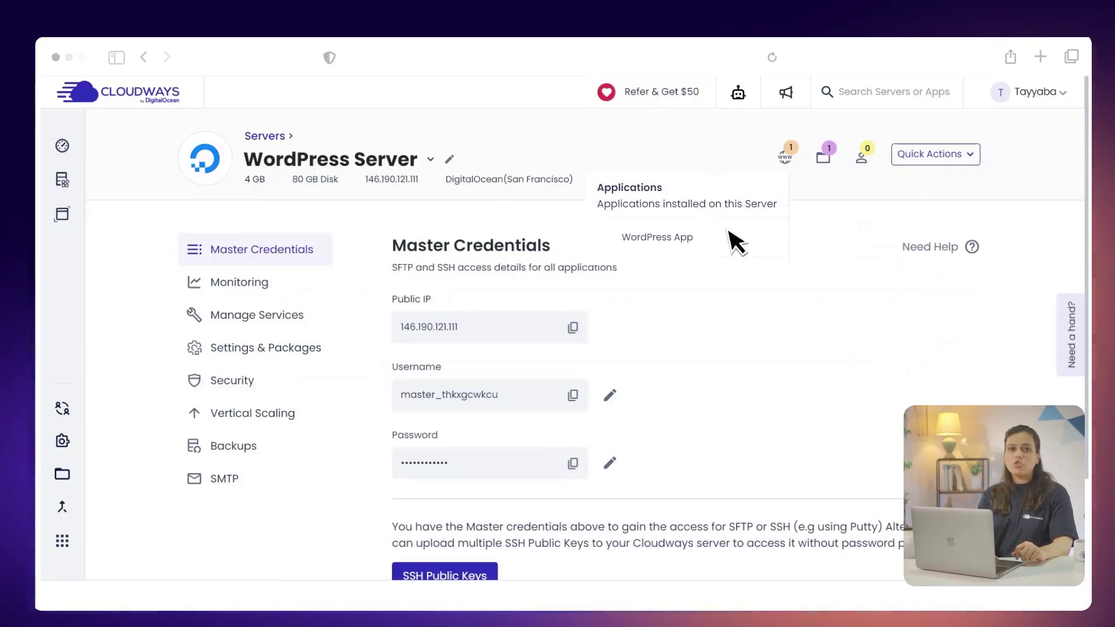
left_click(734, 244)
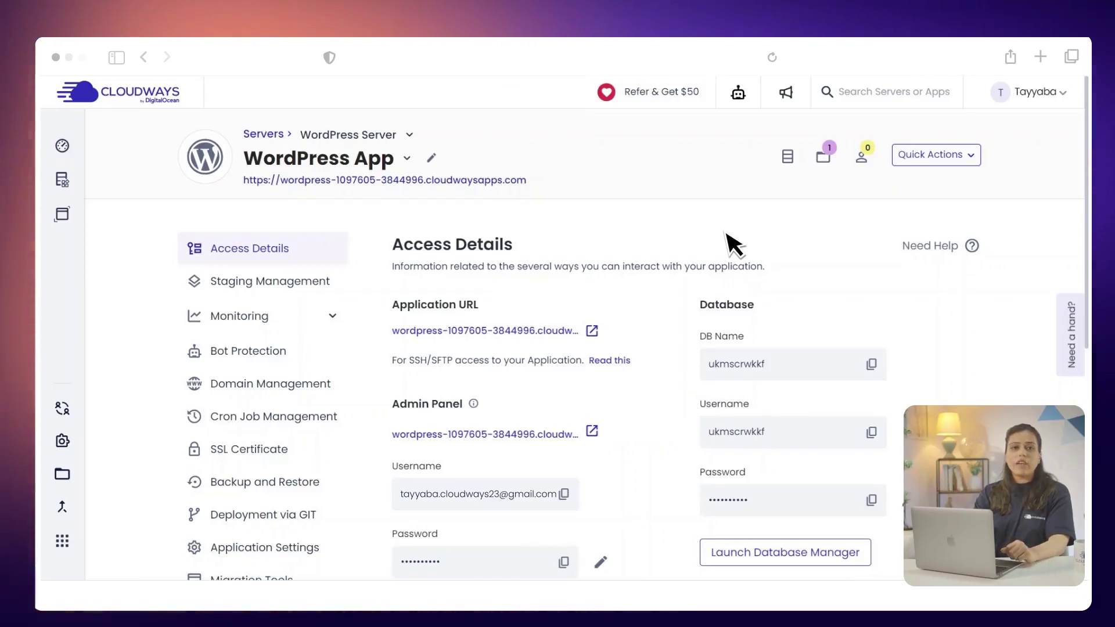
left_click(517, 330)
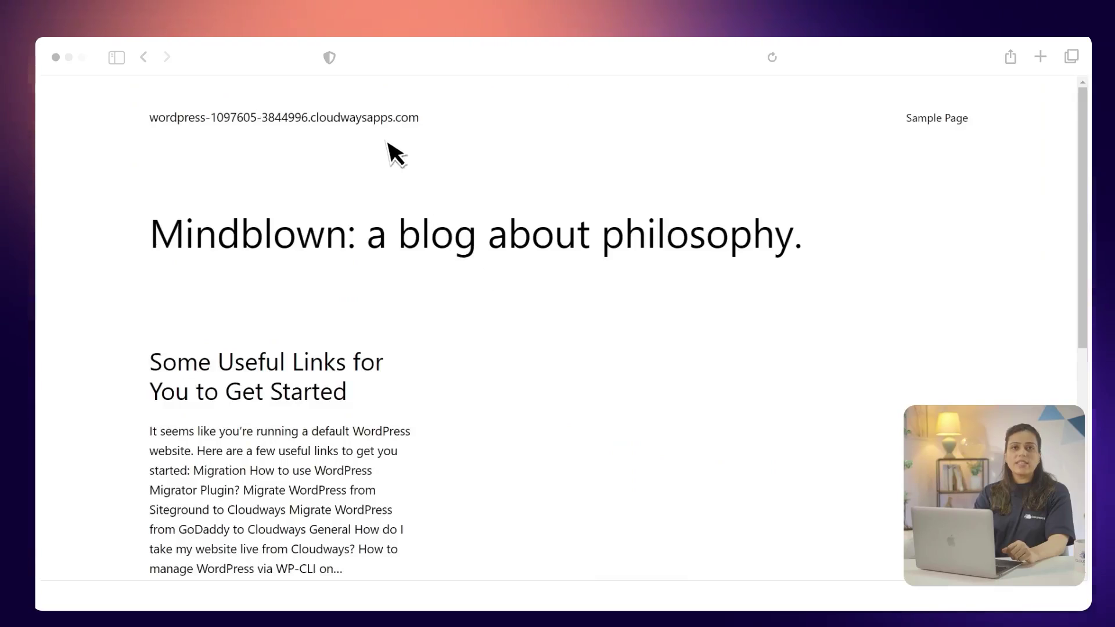
triple_click(375, 117)
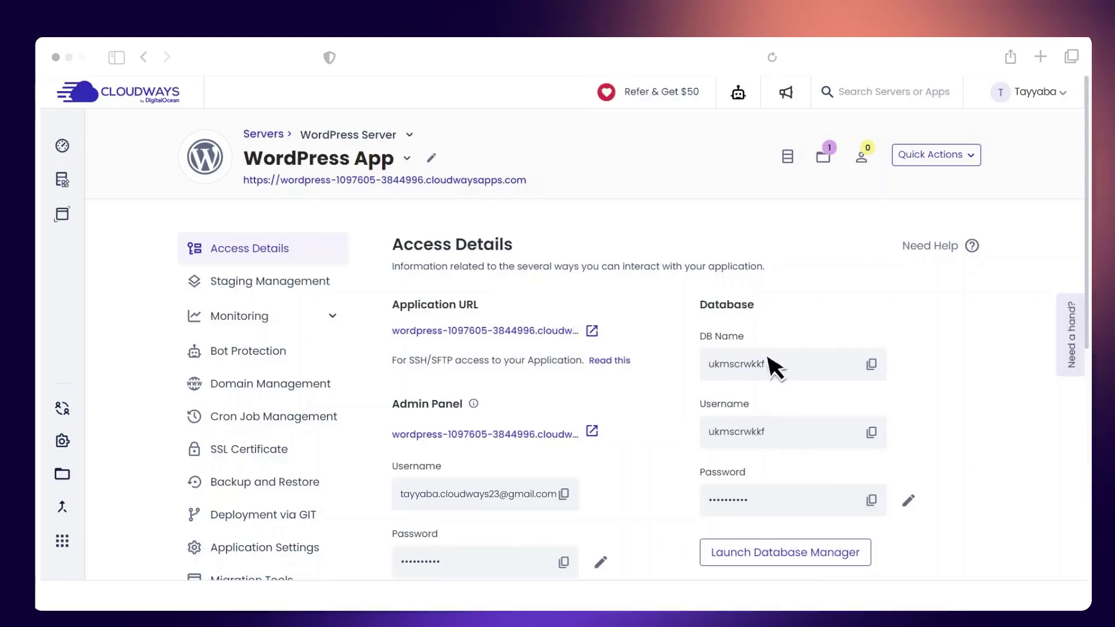
Step: Copy the app's database name and paste the master SFTP password into the form
left_click(871, 361)
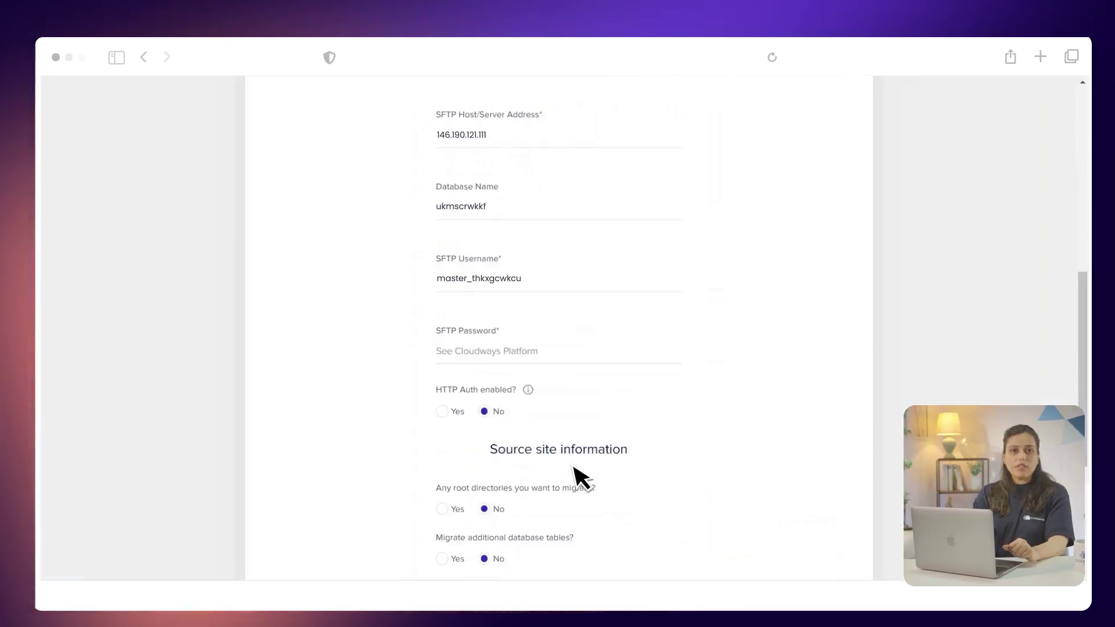
key("super+v")
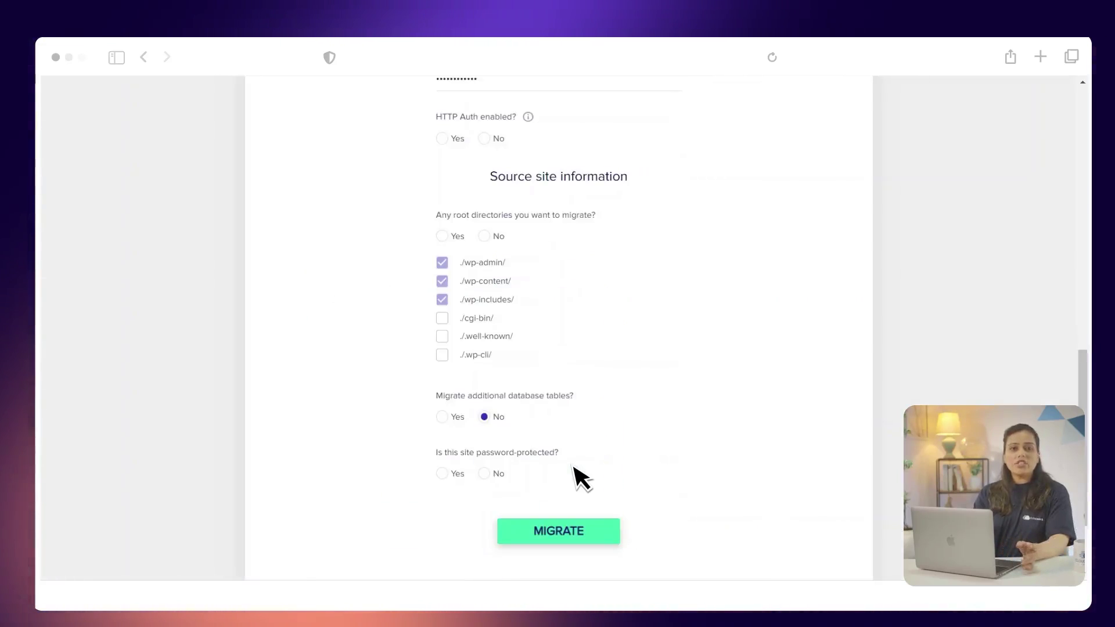
Step: Answer No for HTTP authentication and password protection, then start the migration
left_click(486, 139)
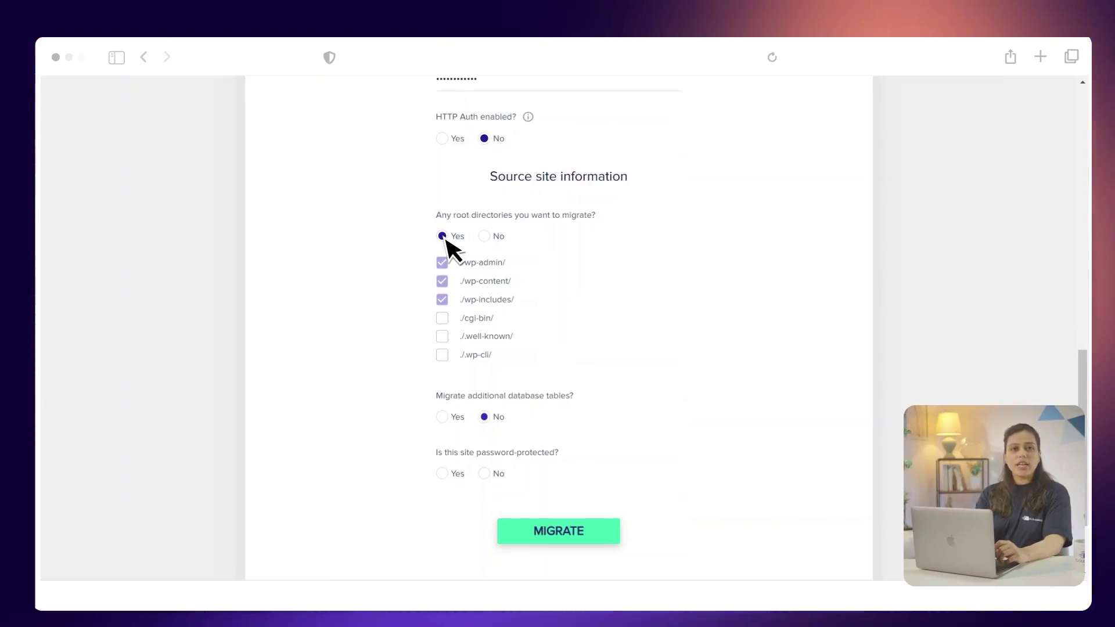
left_click(484, 473)
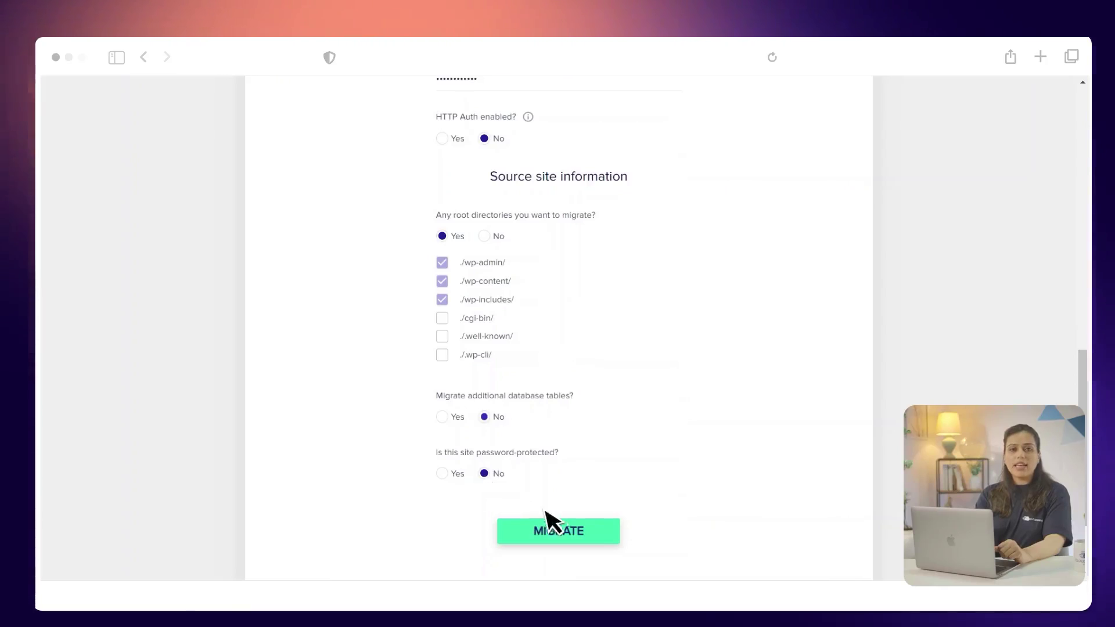
left_click(609, 551)
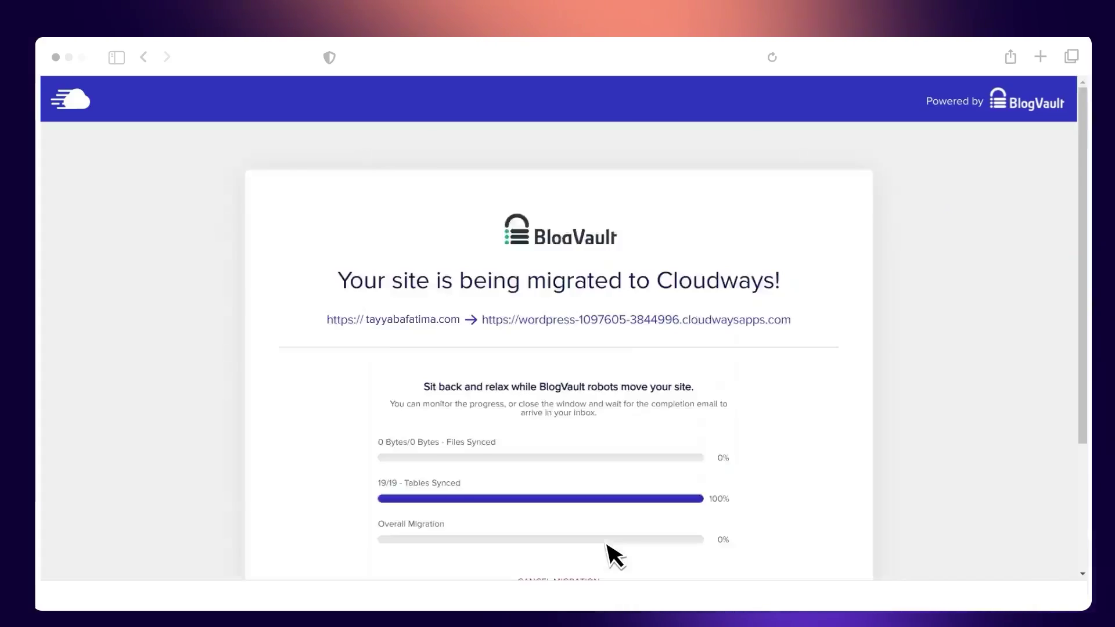
Step: Follow the BlogVault migration progress until all 122.46 MB of files are synced
scroll(613, 554, "down", 2)
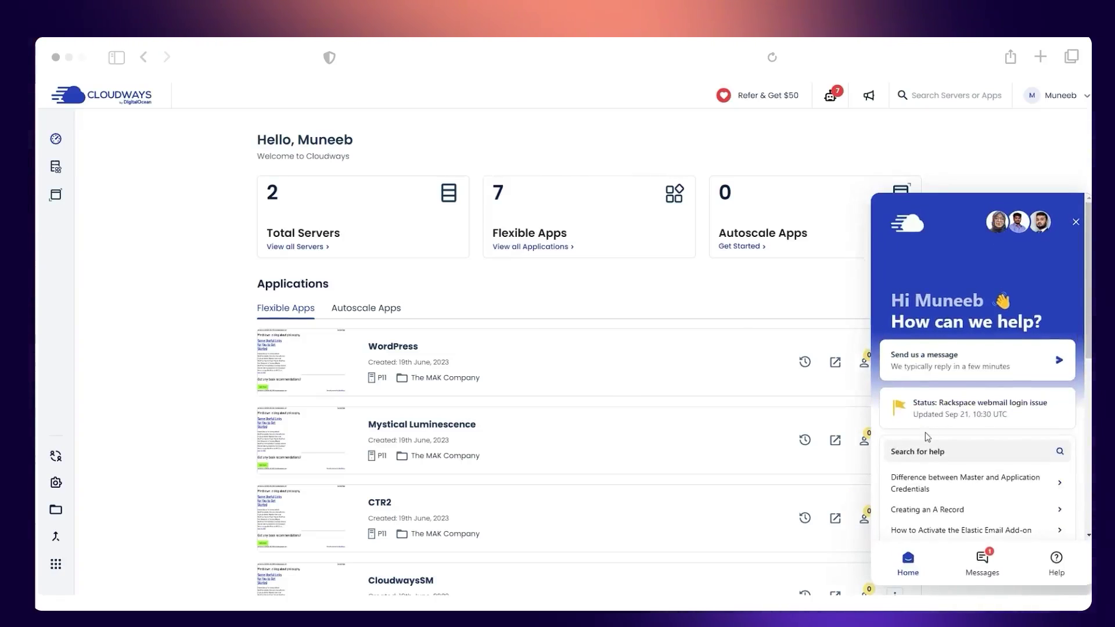
Step: Message Cloudways support for Technical Help on DNS / Migration / Take website live
scroll(926, 441, "down", 3)
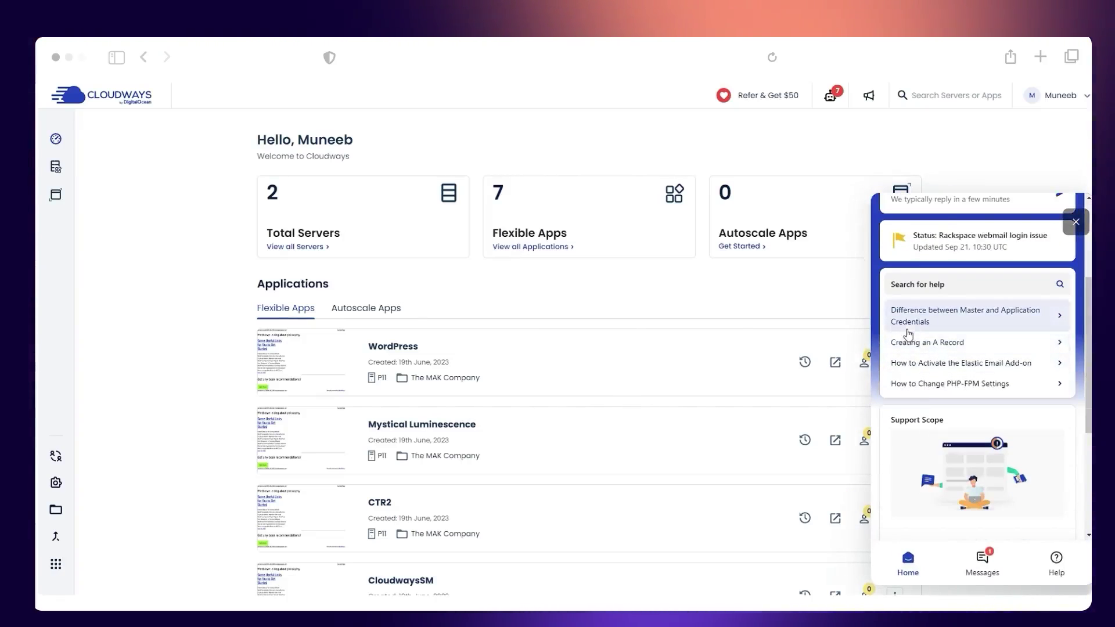
scroll(926, 376, "up", 1)
scroll(926, 376, "up", 1)
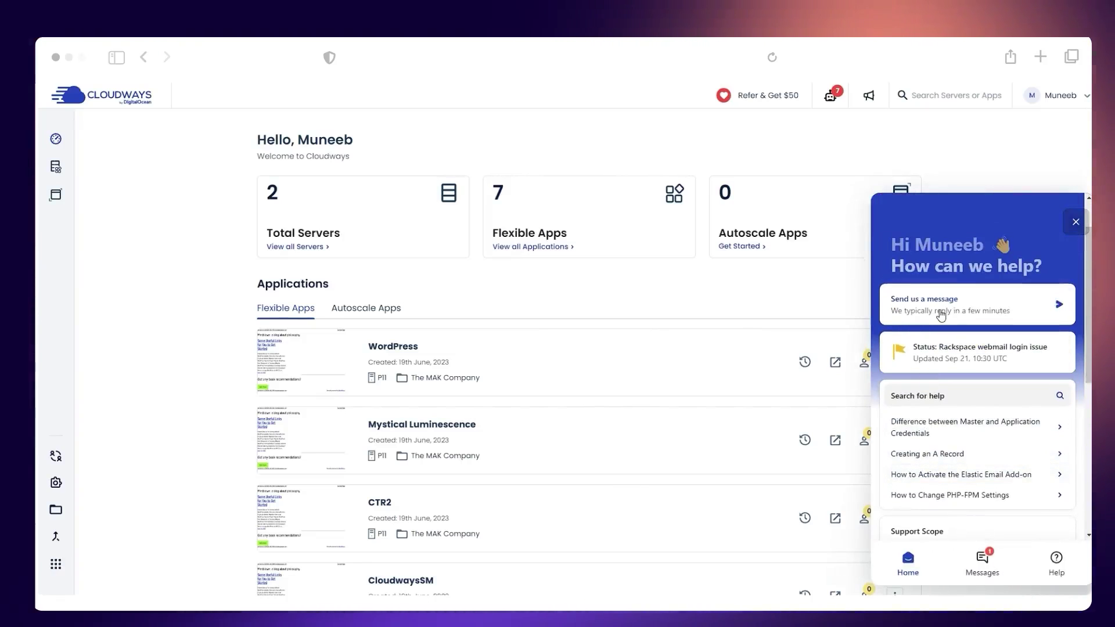
left_click(944, 305)
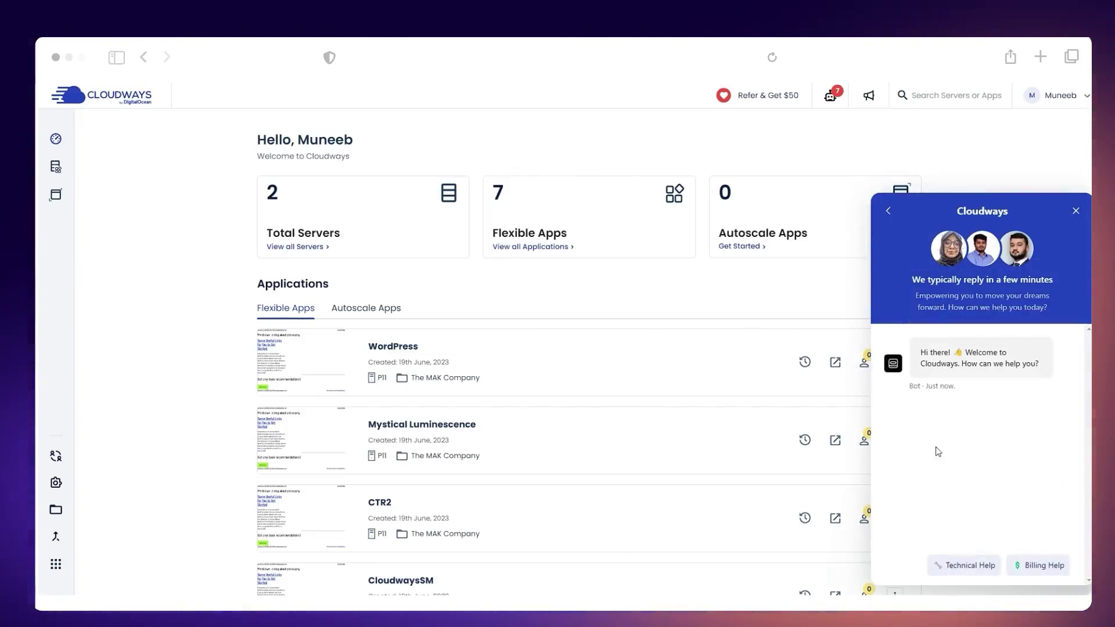
left_click(971, 567)
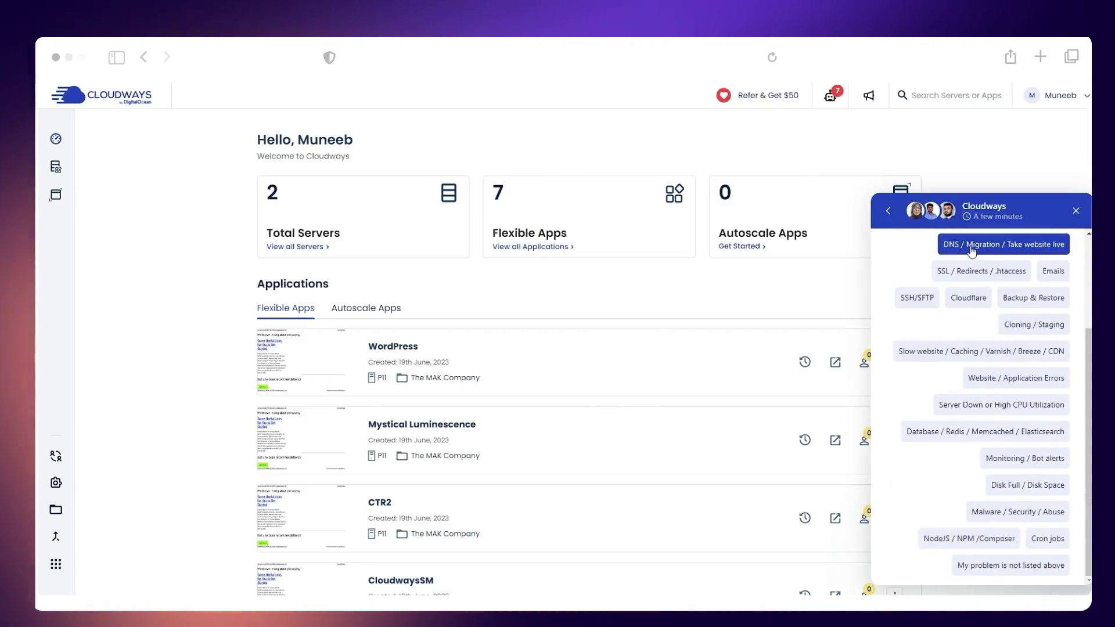
left_click(978, 246)
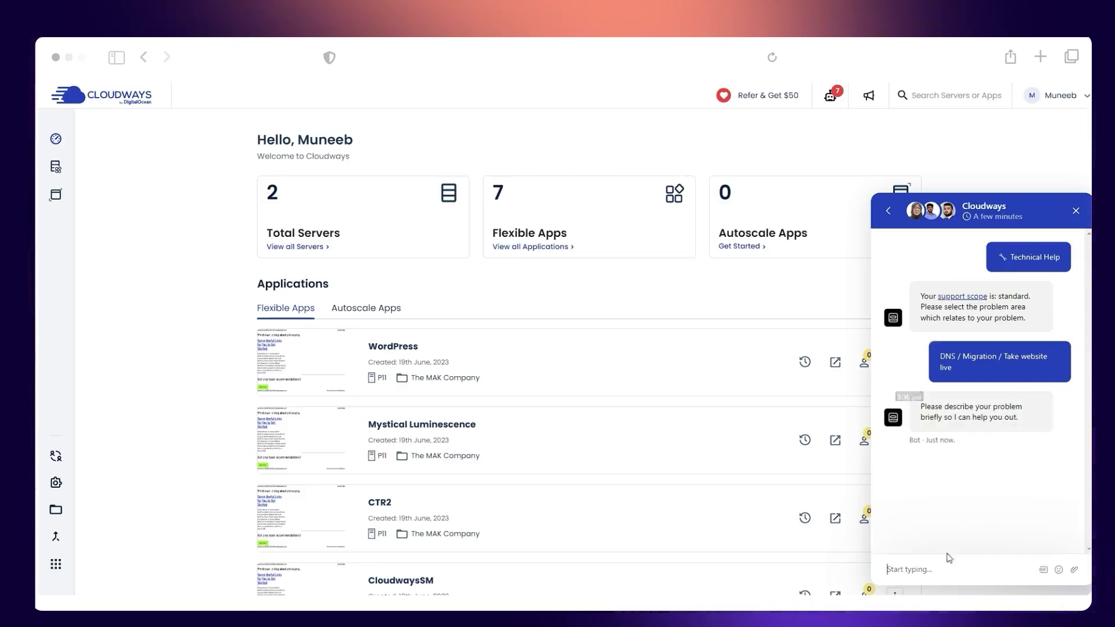
Step: Write 'I want to request a managed migration' in the support chat
type("I")
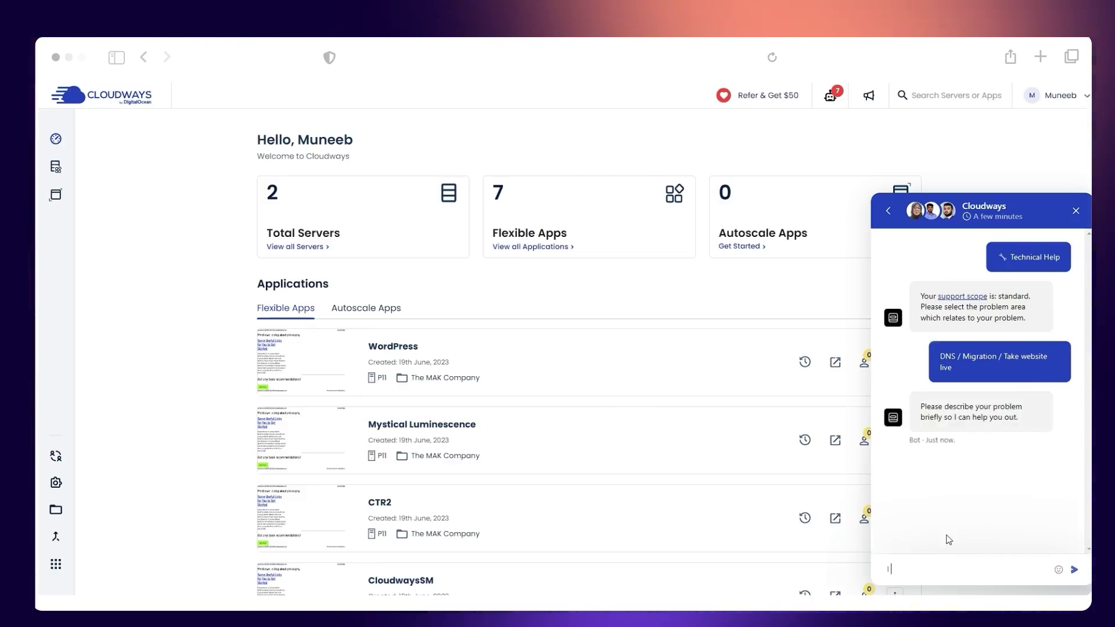
type(" want to")
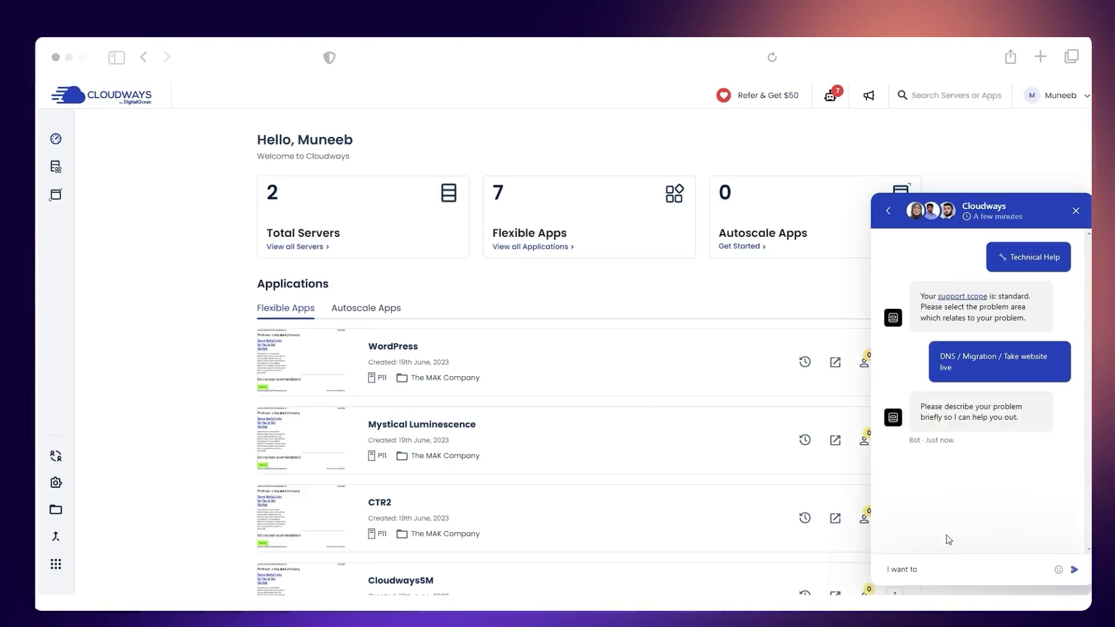
type(" request a ")
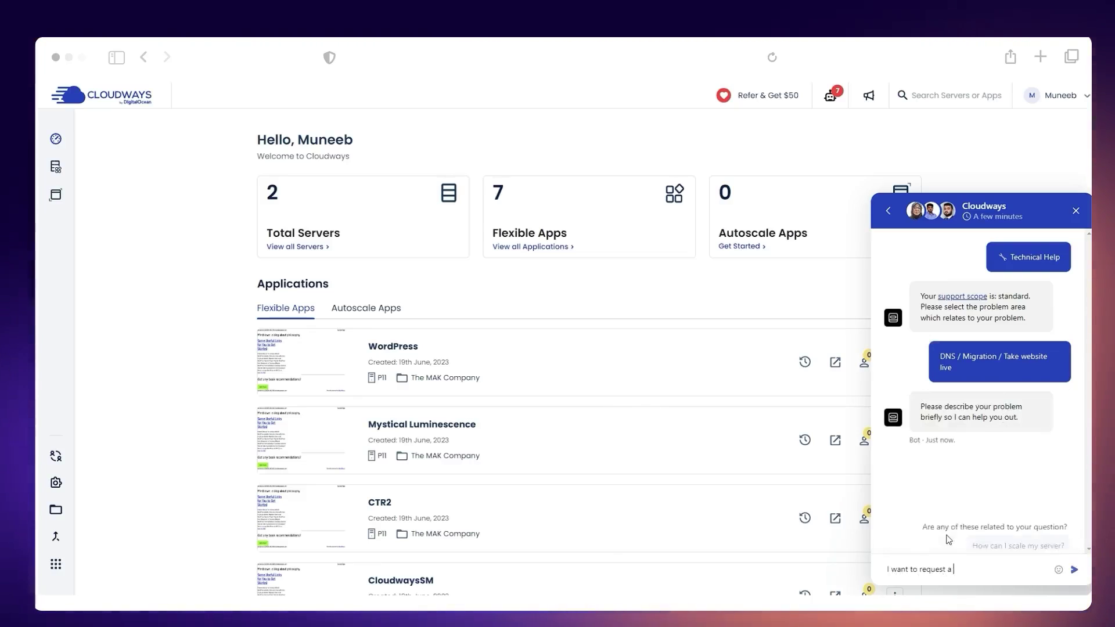
type("managed mi")
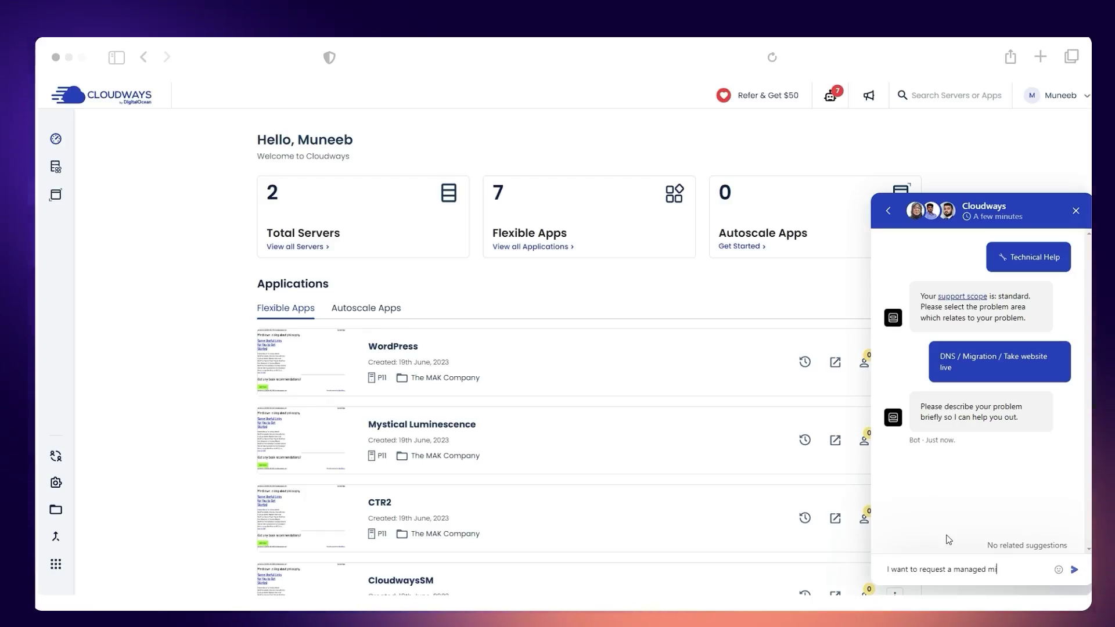
type("gration")
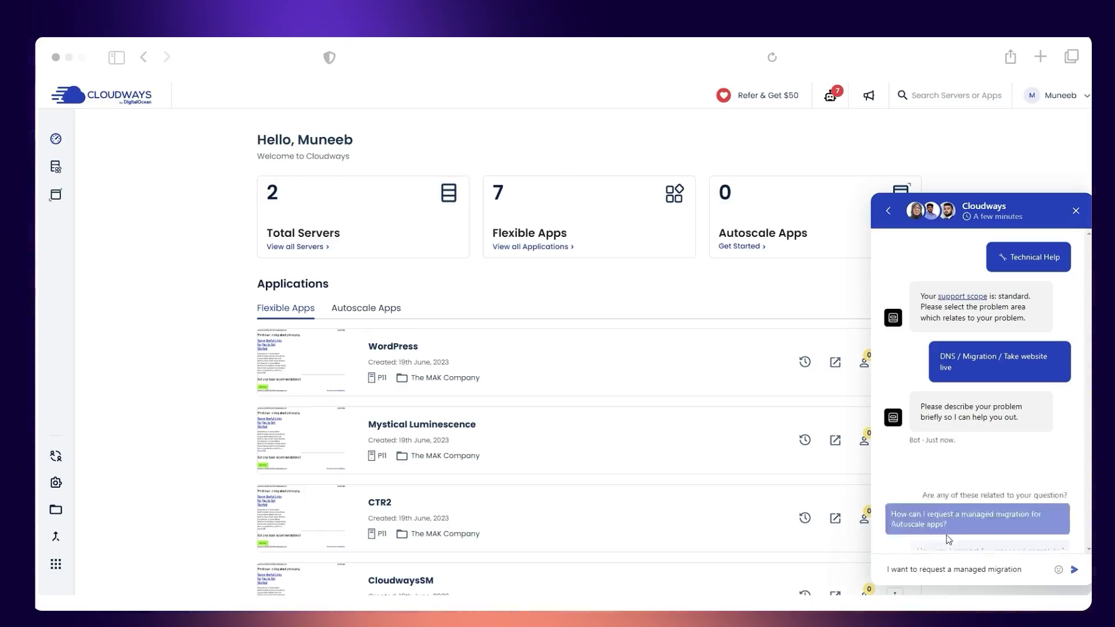